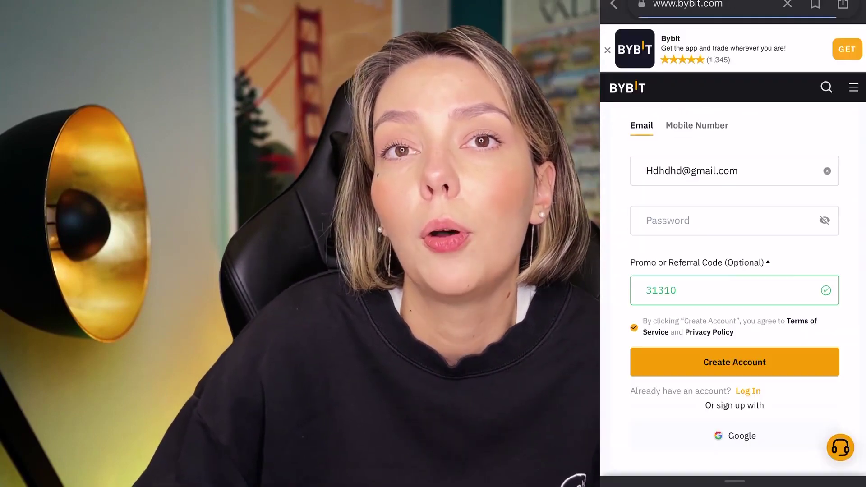
- Look over the Bybit and Bitget sign-up forms and the Bitget new-user trading and deposit rewards
click(668, 218)
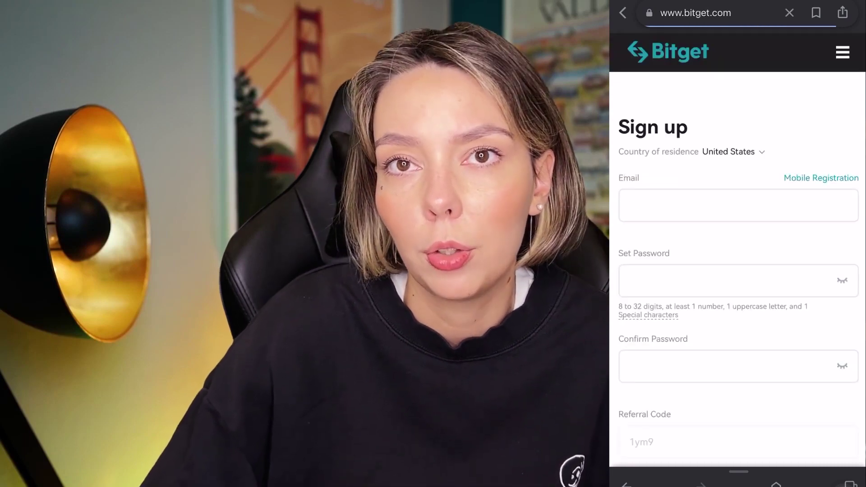
scroll(738, 243, down, 16)
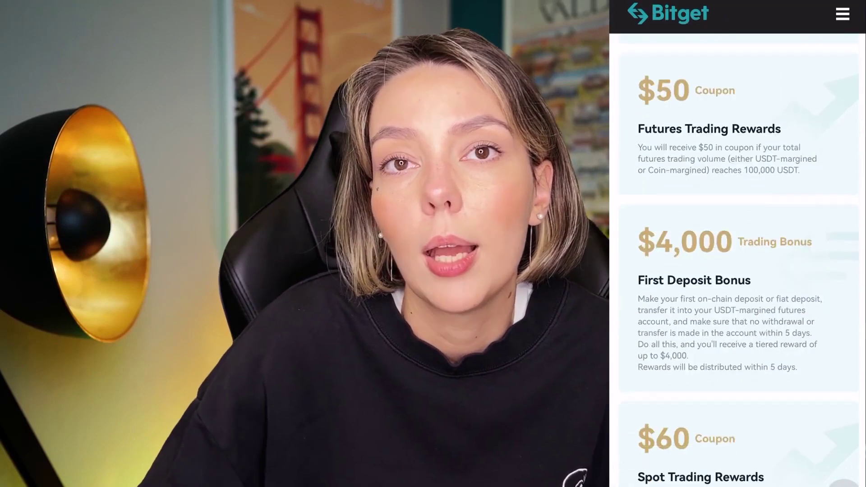
scroll(738, 244, down, 6)
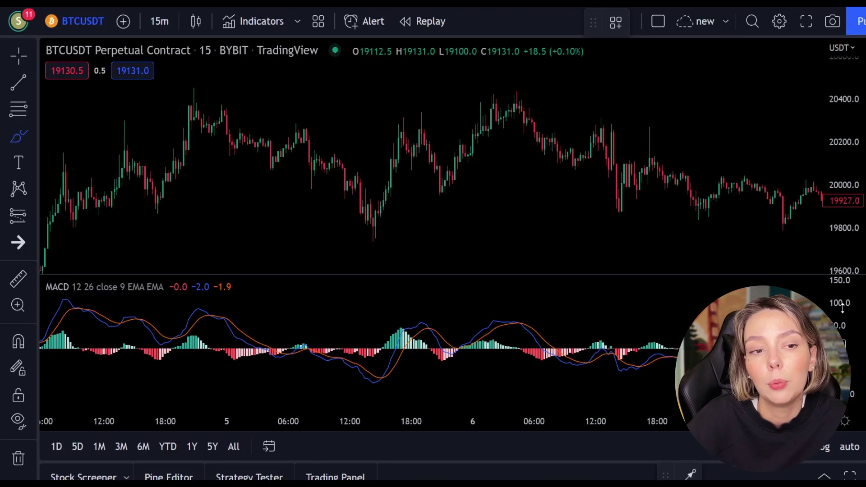
- Try circling the 5 October MACD upswing and marking the matching price rise with a red brush arrow
drag(437, 311, 408, 397)
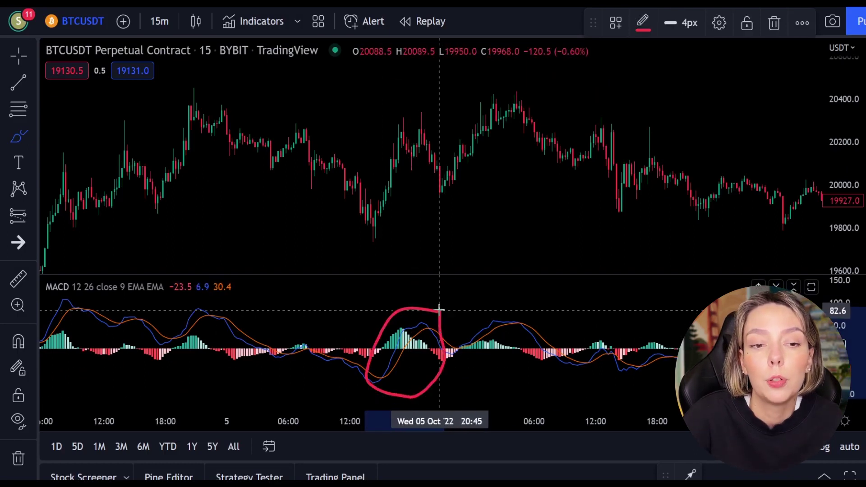
mouse_move(373, 221)
mouse_down()
mouse_move(417, 119)
mouse_move(441, 156)
mouse_up()
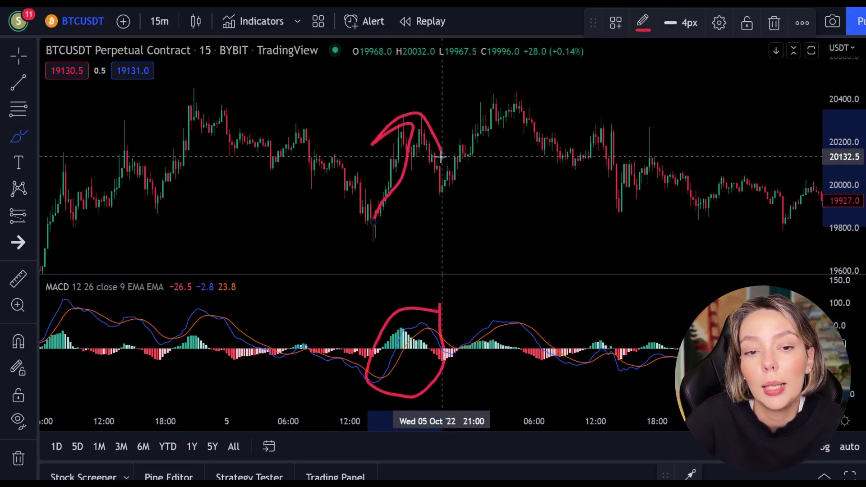
key(ctrl+z)
key(ctrl+z)
- Try brush marks around the MACD line crossovers and along the matching price moves on the BTCUSDT chart
mouse_move(557, 320)
mouse_down()
mouse_move(509, 306)
mouse_move(571, 367)
mouse_move(552, 311)
mouse_up()
drag(523, 101, 638, 209)
drag(395, 367, 398, 375)
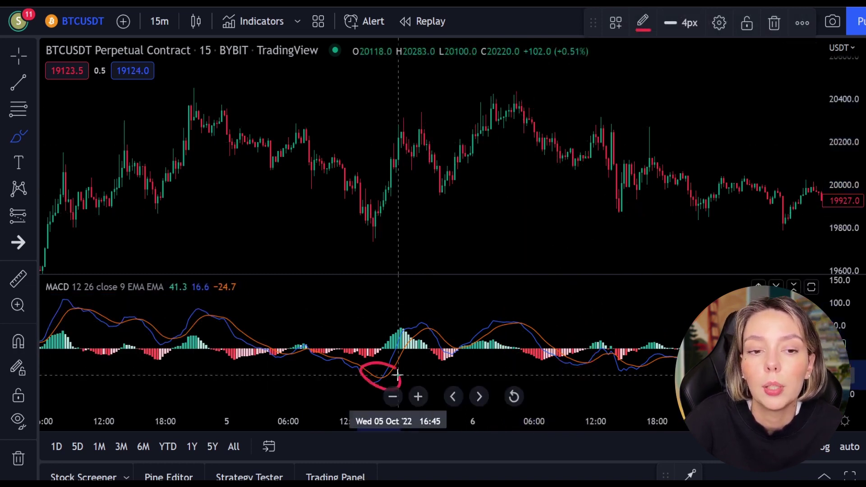
mouse_move(301, 185)
mouse_down()
mouse_move(377, 239)
mouse_move(422, 140)
mouse_move(450, 209)
mouse_move(464, 118)
mouse_move(520, 165)
mouse_up()
key(ctrl+z)
key(ctrl+z)
key(ctrl+z)
key(ctrl+z)
key(ctrl+z)
key(ctrl+z)
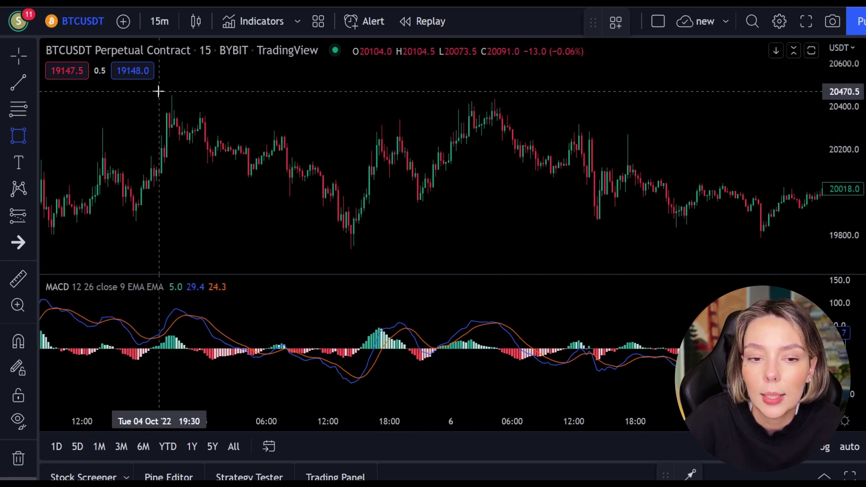
- Draw a red resistance rectangle across the price highs from 20470.5 down to 20367.0, starting at 4 October 19:30
mouse_move(159, 92)
mouse_down()
mouse_move(330, 89)
mouse_move(541, 130)
mouse_move(785, 114)
mouse_up()
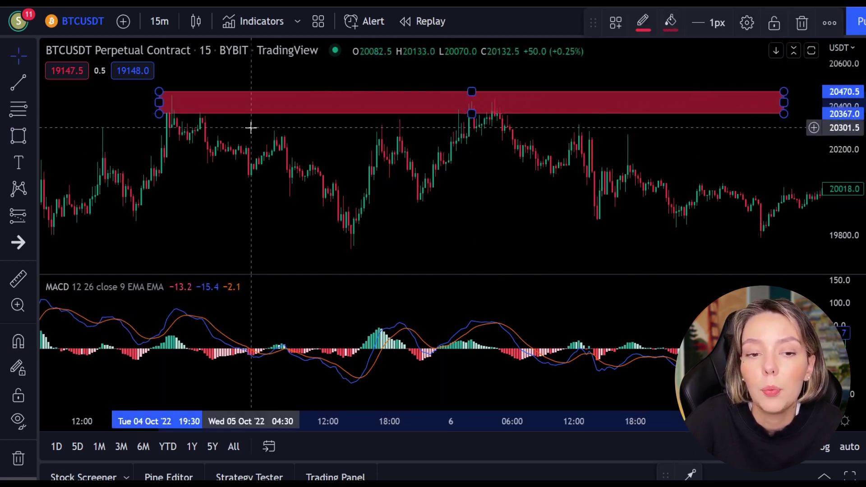
- With the Brush, draw an arrow down the first decline from the red zone and circle the matching MACD crossover
click(18, 135)
click(85, 141)
drag(176, 130, 327, 247)
mouse_move(294, 204)
mouse_down()
mouse_move(325, 245)
mouse_move(288, 248)
mouse_up()
mouse_move(207, 302)
mouse_down()
mouse_move(236, 325)
mouse_move(210, 304)
mouse_up()
- Circle the next two price peaks near the red zone, marking the declines that follow and the 5 October MACD crossover
mouse_move(400, 109)
mouse_down()
mouse_move(387, 119)
mouse_move(400, 111)
mouse_up()
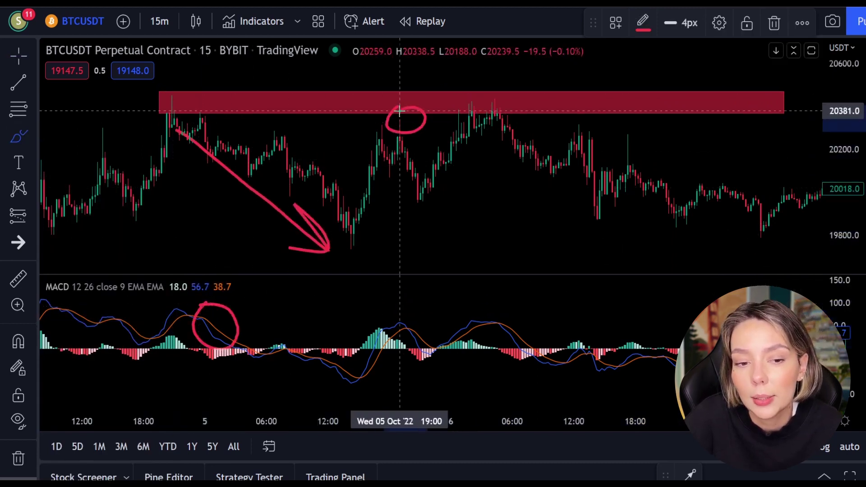
drag(418, 325, 401, 324)
mouse_move(398, 146)
mouse_down()
mouse_move(507, 239)
mouse_move(420, 216)
mouse_up()
mouse_move(510, 96)
mouse_down()
mouse_move(471, 115)
mouse_move(509, 96)
mouse_up()
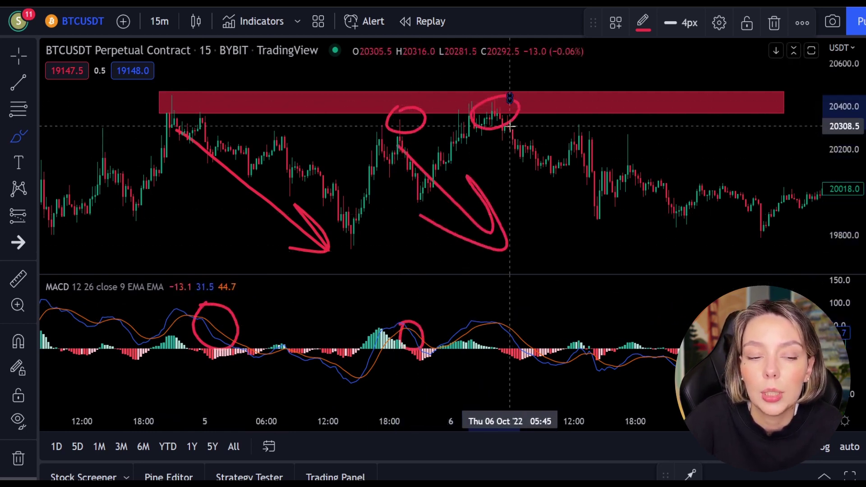
mouse_move(510, 144)
mouse_down()
mouse_move(605, 226)
mouse_move(531, 210)
mouse_up()
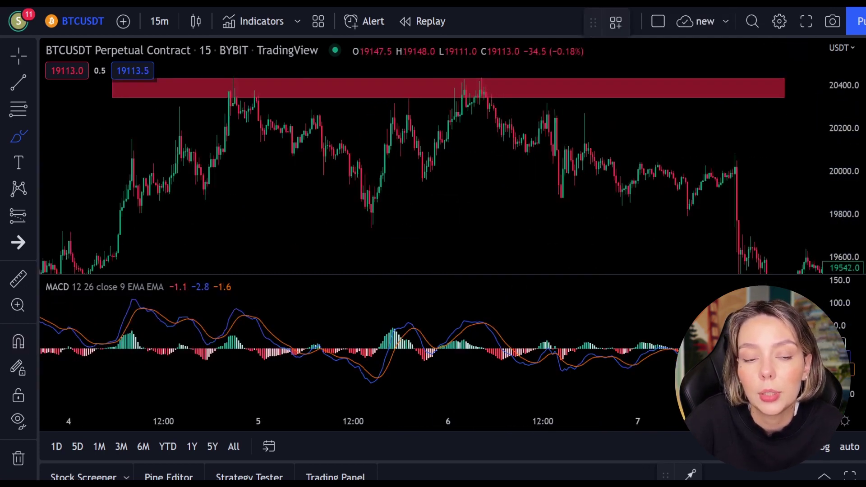
- Circle in white the price touches of the red zone, and mark the 6 October MACD crossovers with a circle and an X
drag(236, 87, 229, 88)
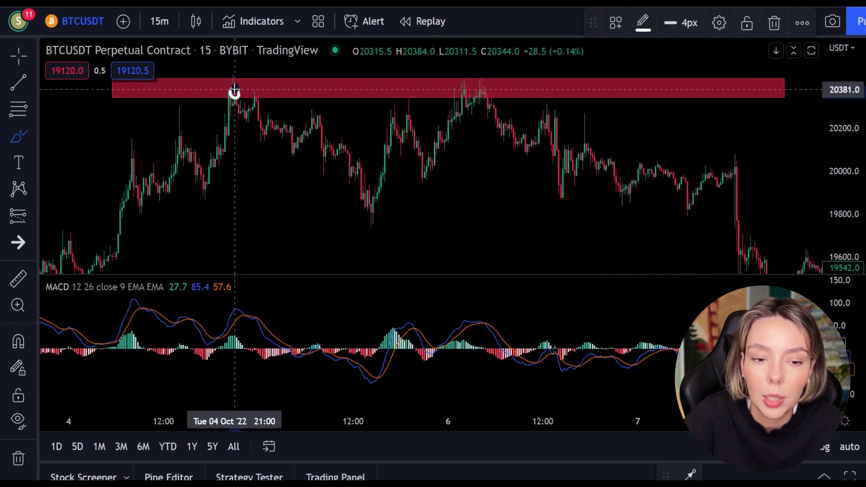
mouse_move(383, 93)
mouse_down()
mouse_move(401, 85)
mouse_move(383, 101)
mouse_move(397, 86)
mouse_up()
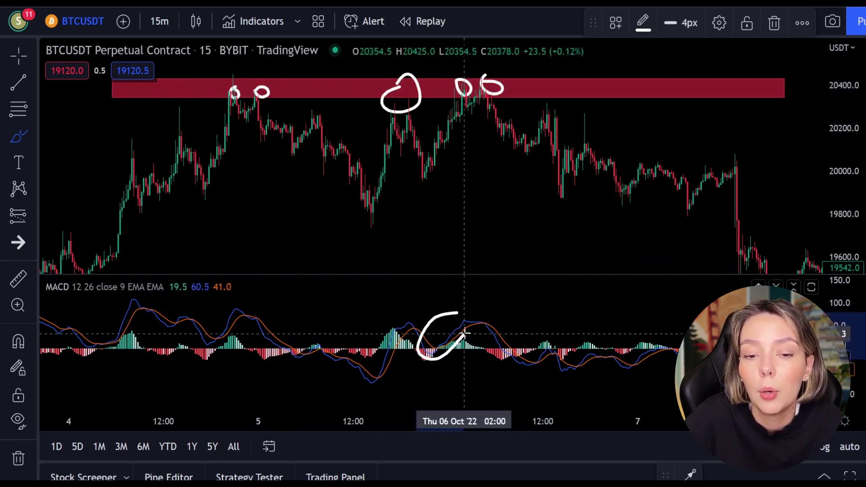
drag(431, 177, 478, 92)
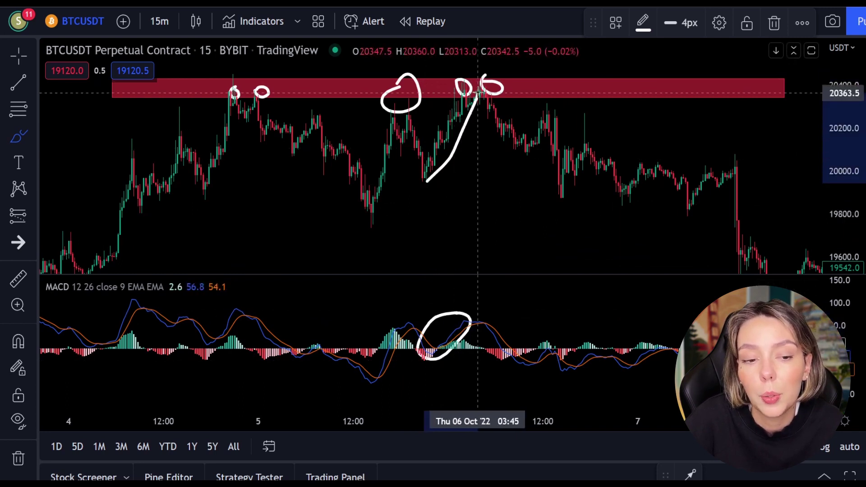
key(Delete)
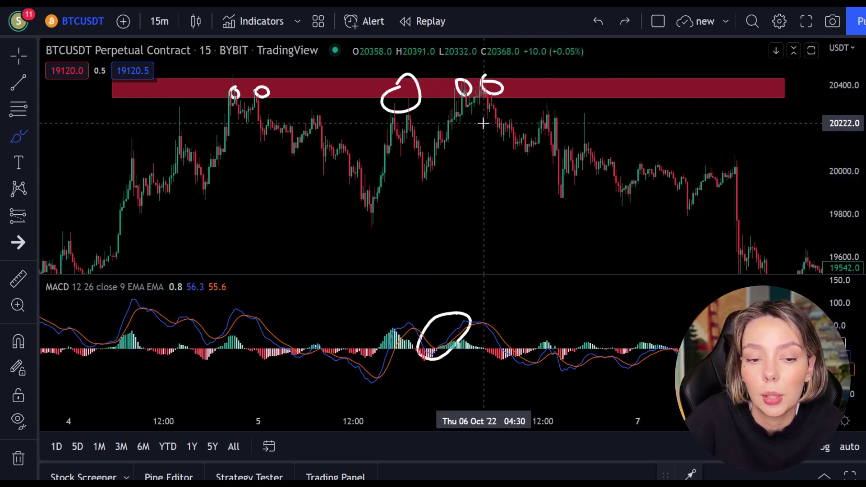
drag(495, 317, 478, 332)
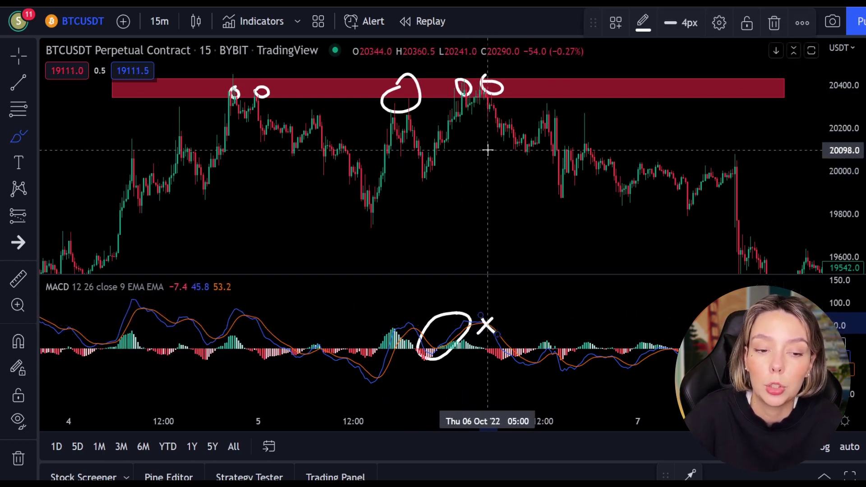
- Place a Short Position at 20339.5 on 6 October 04:30, with the stop at 20474.5 and the target at 19502.0
click(22, 221)
click(23, 215)
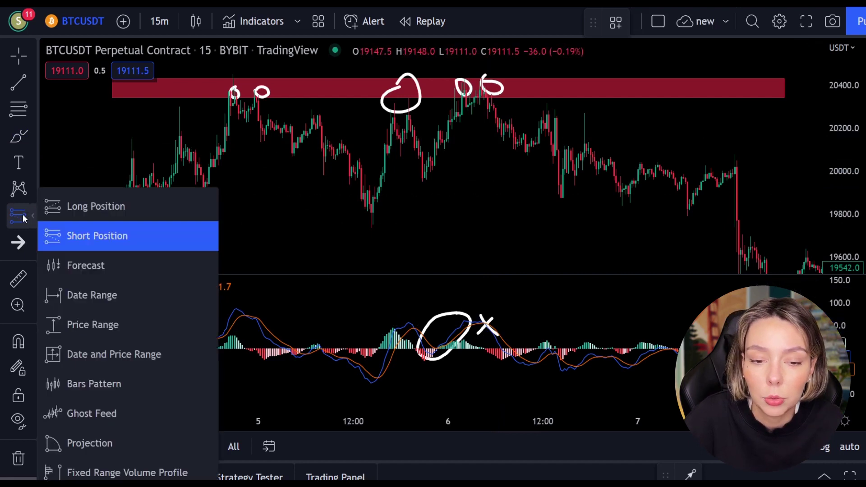
click(77, 236)
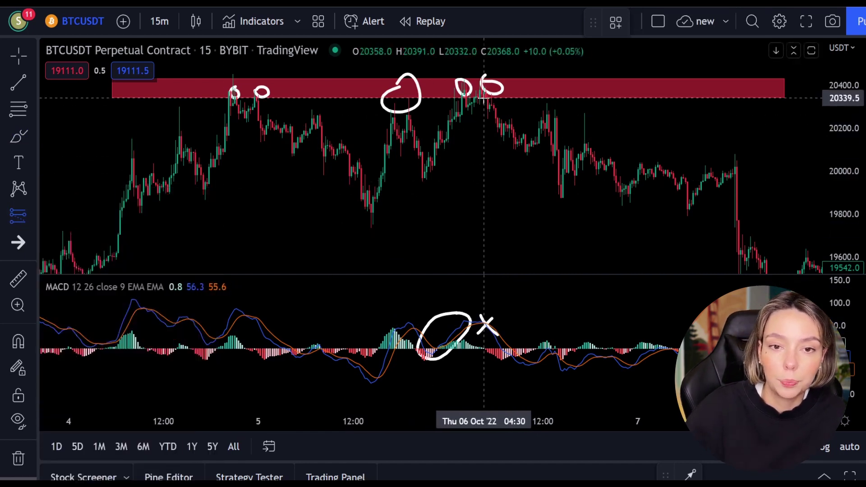
click(484, 98)
drag(850, 85, 850, 130)
drag(498, 69, 499, 86)
drag(500, 148, 499, 257)
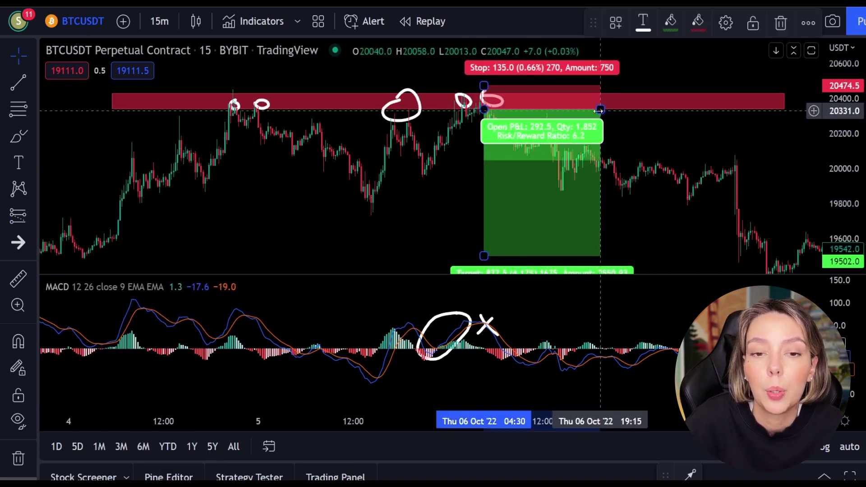
- Lower the short position's target to 19341.0 and extend its right edge into 8 October
drag(600, 109, 780, 109)
drag(442, 215, 291, 185)
drag(344, 227, 339, 255)
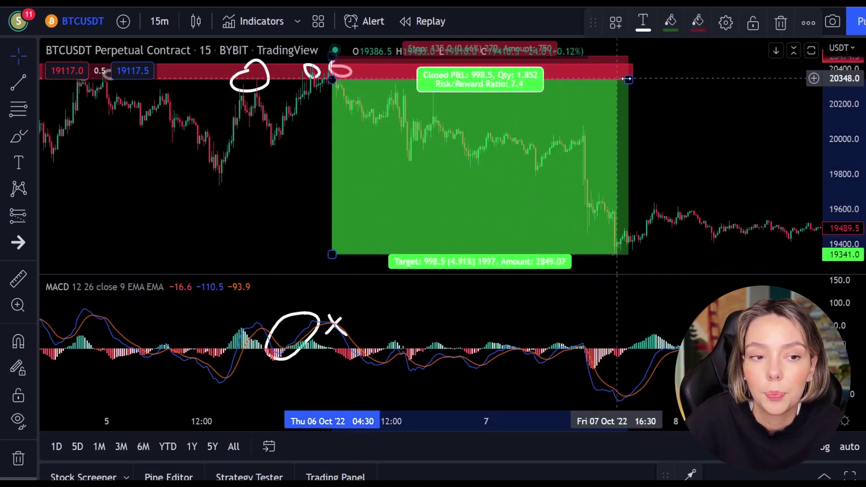
drag(629, 80, 799, 79)
click(267, 199)
drag(533, 426, 630, 427)
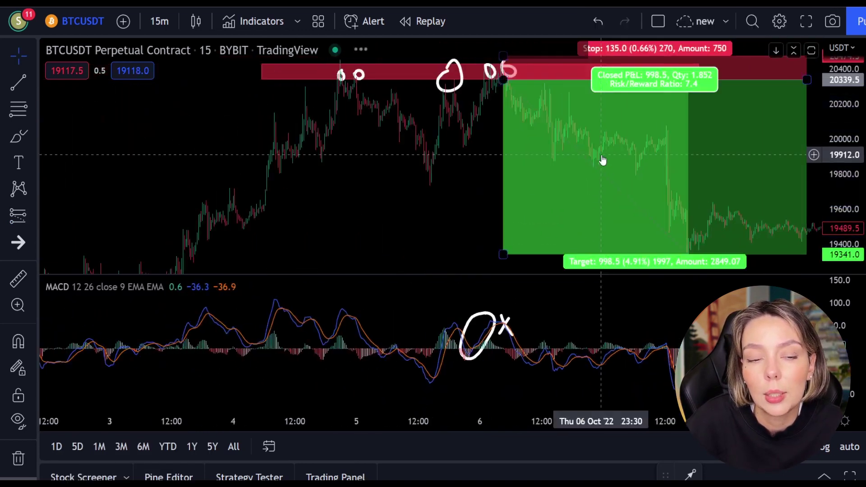
drag(455, 194, 355, 205)
- Undo the short position and the white brush marks on the chart
key(ctrl+z)
key(ctrl+z)
key(ctrl+z)
key(ctrl+z)
key(ctrl+z)
key(ctrl+z)
key(ctrl+z)
key(ctrl+z)
key(ctrl+z)
key(ctrl+z)
key(ctrl+z)
key(ctrl+z)
key(ctrl+z)
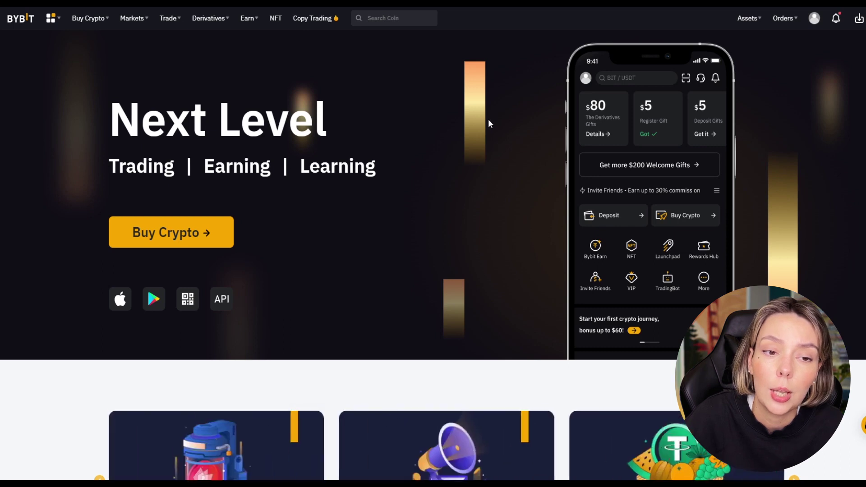
- Look through the promotions and trading opportunity lists on the Bybit home page
scroll(489, 120, down, 4)
scroll(485, 145, down, 10)
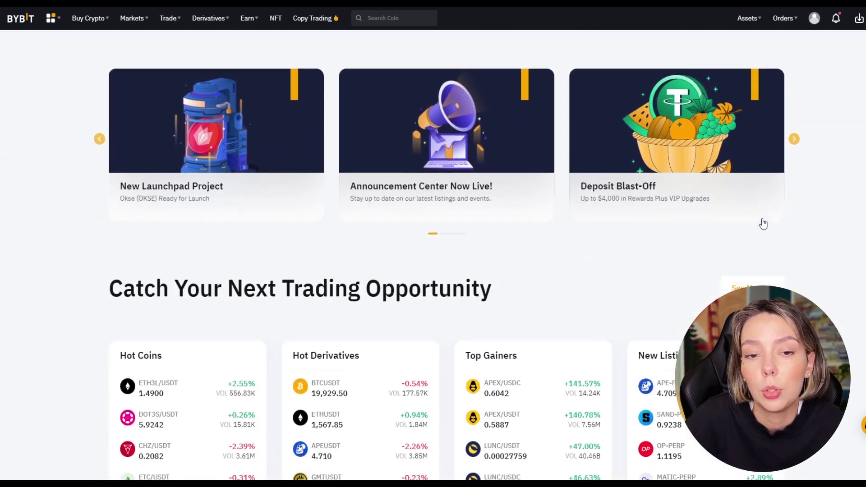
scroll(762, 222, down, 5)
scroll(762, 215, up, 20)
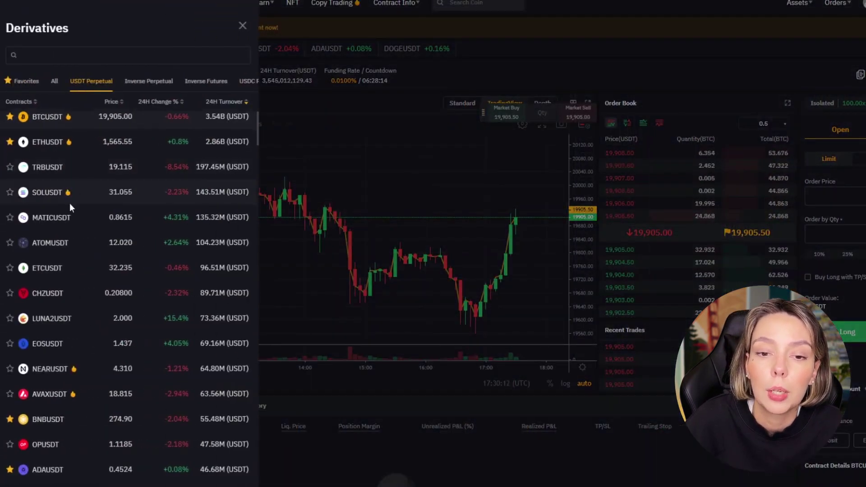
- Look through the USDT Perpetual contracts in the Derivatives list and close the list
scroll(72, 212, down, 20)
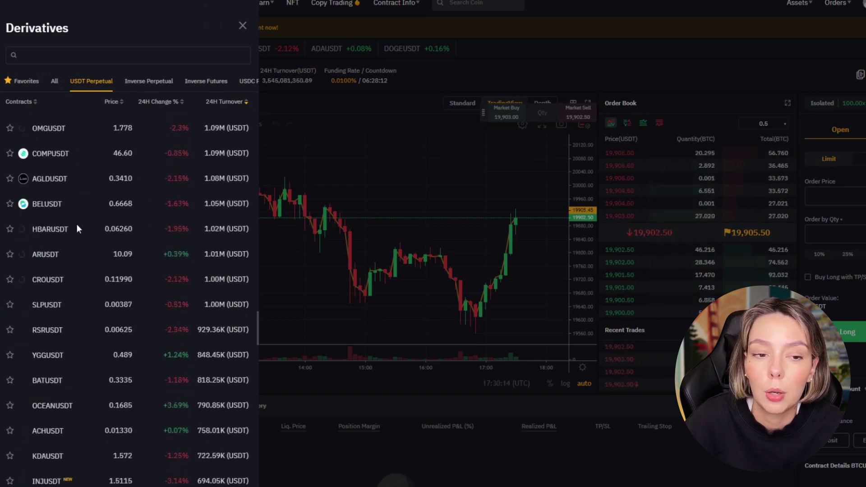
scroll(77, 225, down, 15)
click(327, 226)
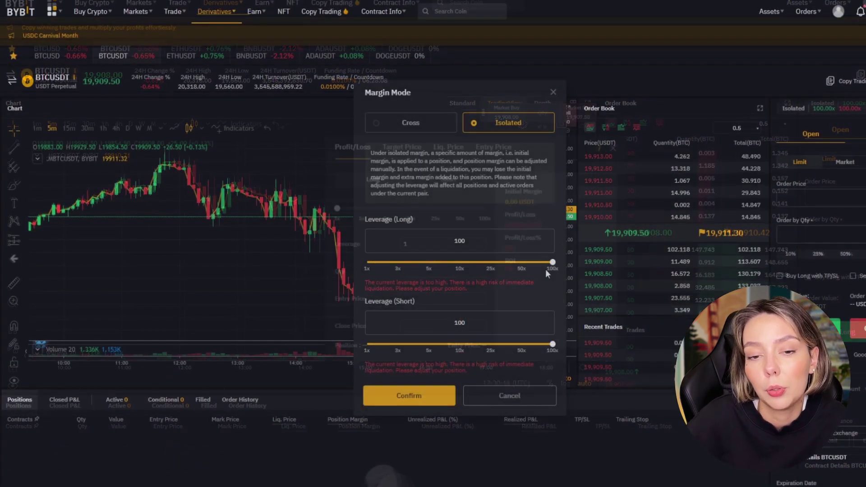
- Try lowering the long leverage in the isolated Margin Mode settings
drag(552, 262, 447, 262)
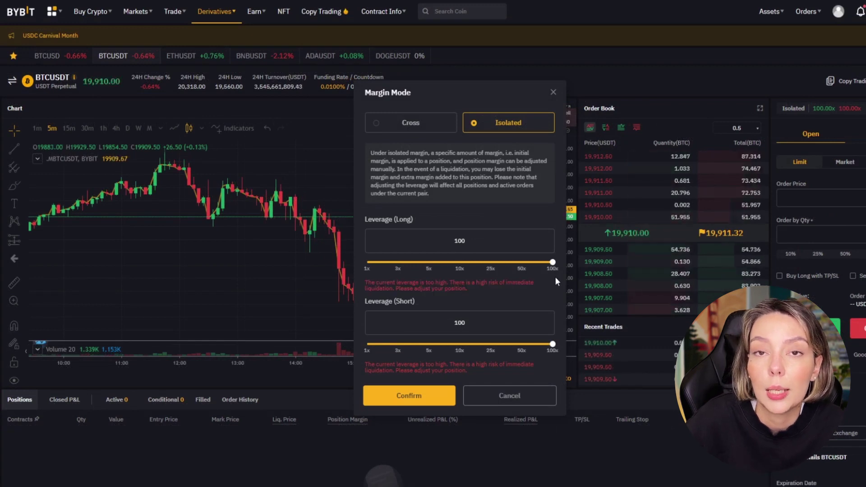
- Look over the Deposit Blast-Off promotion's bonus headline and the steps for claiming rewards
scroll(551, 256, down, 5)
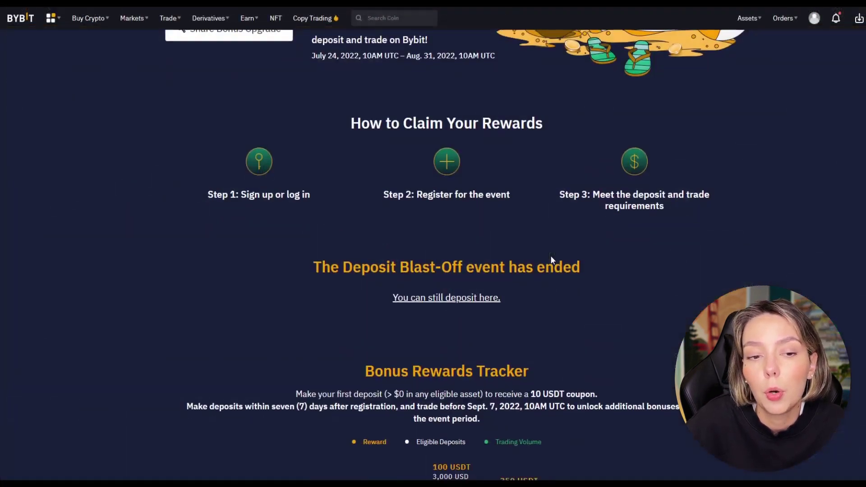
scroll(551, 256, up, 5)
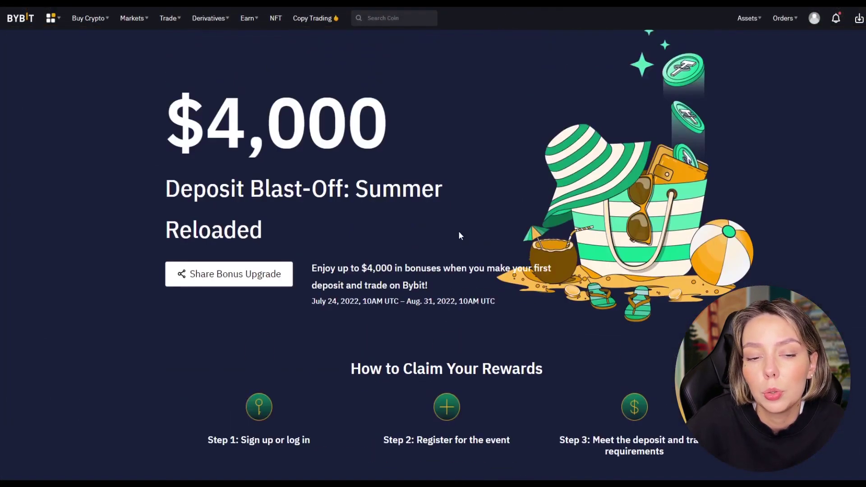
drag(225, 124, 430, 136)
click(514, 181)
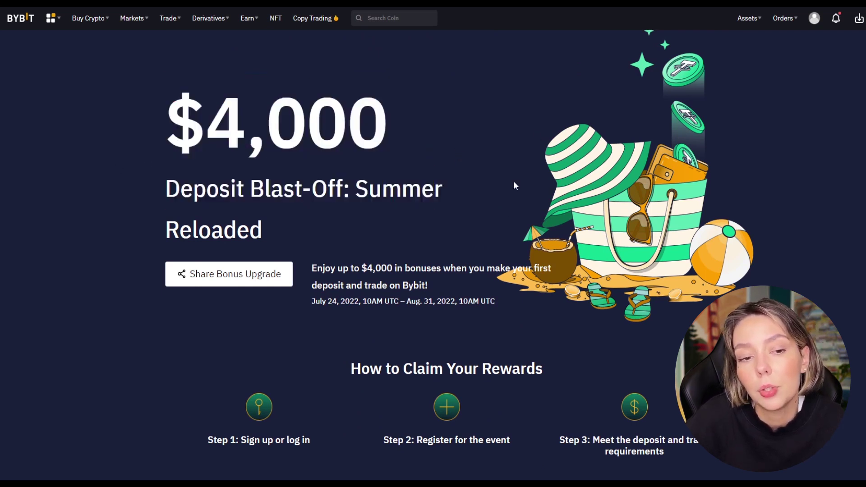
- Examine the deposit and trading volume tiers in the Bonus Rewards Tracker and the event's Terms & Conditions
scroll(503, 223, down, 6)
scroll(559, 295, down, 5)
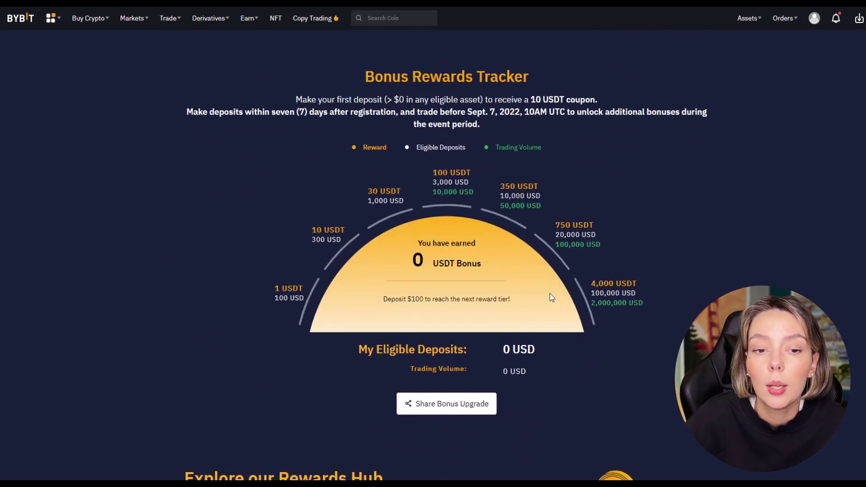
mouse_move(479, 182)
mouse_down()
mouse_move(486, 189)
mouse_move(476, 193)
mouse_up()
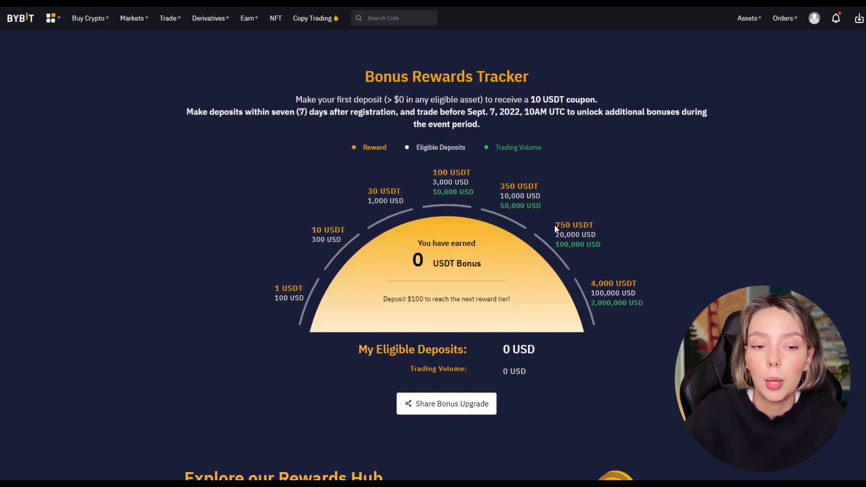
drag(555, 225, 610, 240)
click(610, 240)
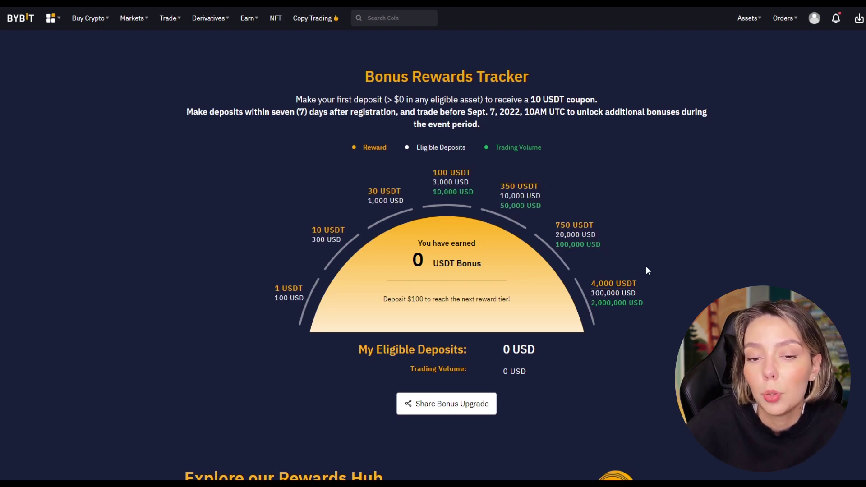
scroll(644, 277, down, 5)
scroll(640, 283, down, 4)
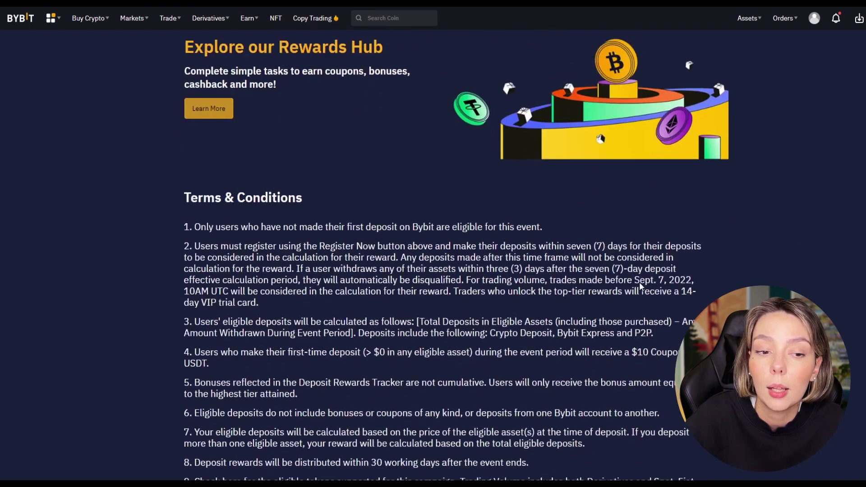
scroll(640, 282, up, 15)
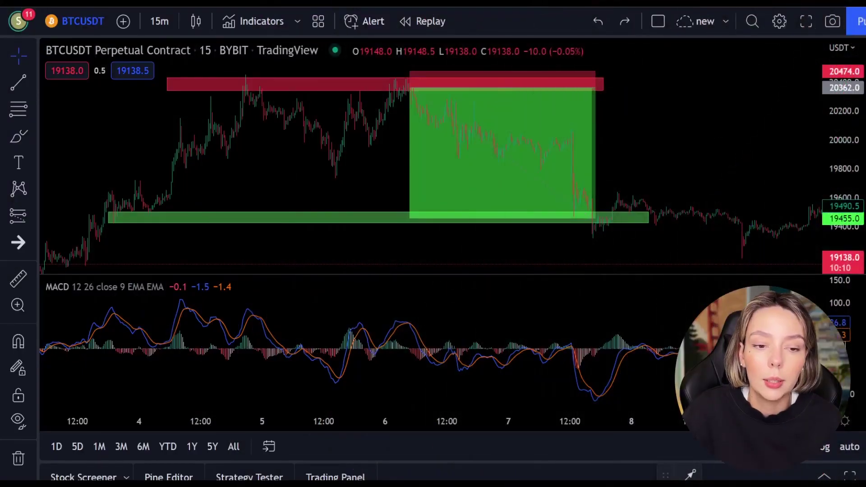
- Brush freehand marks over the support zone's touches, the fall through the short position and the MACD crossover beneath it
click(14, 137)
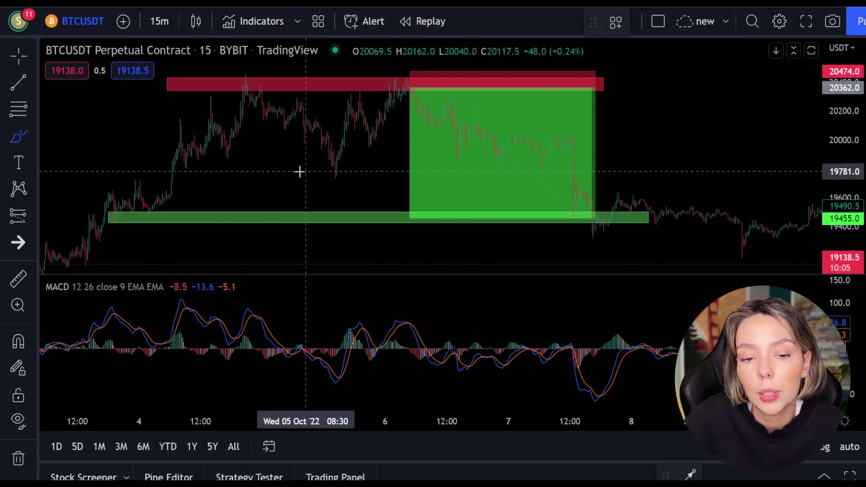
mouse_move(130, 209)
mouse_down()
mouse_move(116, 216)
mouse_move(162, 214)
mouse_up()
drag(582, 213, 613, 233)
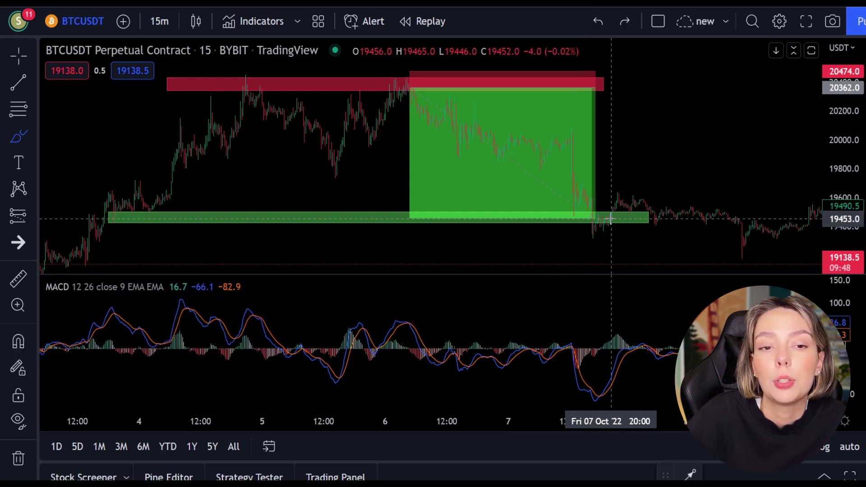
mouse_move(420, 92)
mouse_down()
mouse_move(562, 202)
mouse_move(519, 199)
mouse_up()
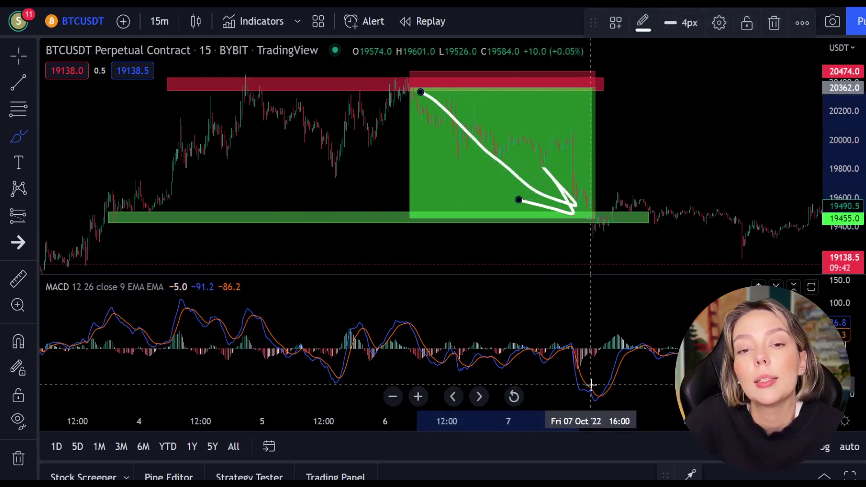
mouse_move(590, 382)
mouse_down()
mouse_move(562, 388)
mouse_move(593, 378)
mouse_up()
- Undo the freehand brush marks on the price chart and MACD pane
key(ctrl+z)
key(ctrl+z)
key(ctrl+z)
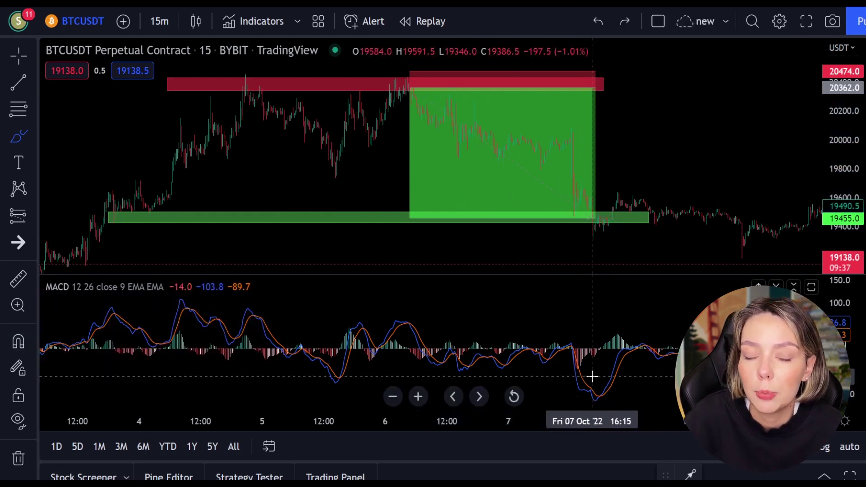
- Circle the 7 October MACD crossover below the support zone with a freehand brush stroke
click(19, 56)
drag(844, 198, 851, 83)
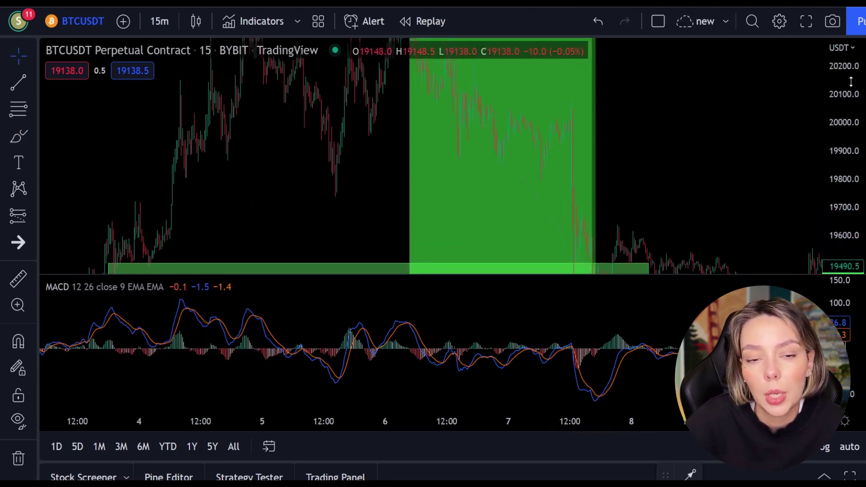
drag(724, 153, 637, 62)
drag(845, 192, 834, 23)
drag(665, 153, 664, 109)
drag(855, 77, 855, 95)
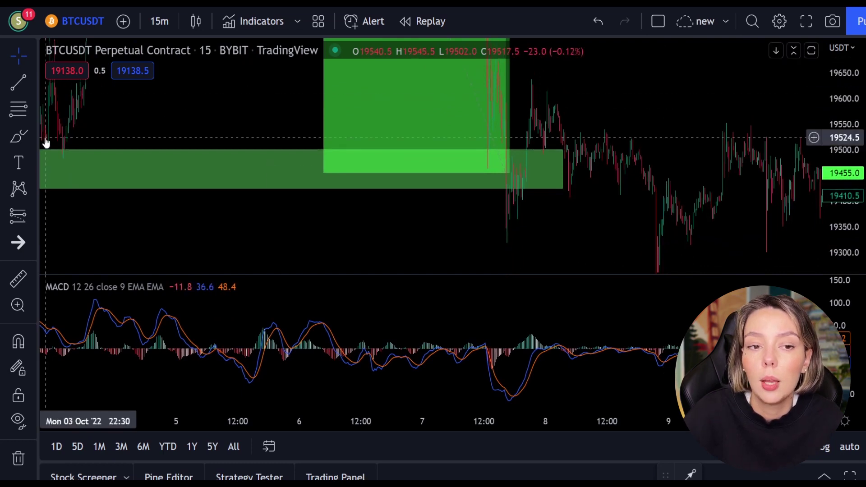
click(32, 135)
click(79, 137)
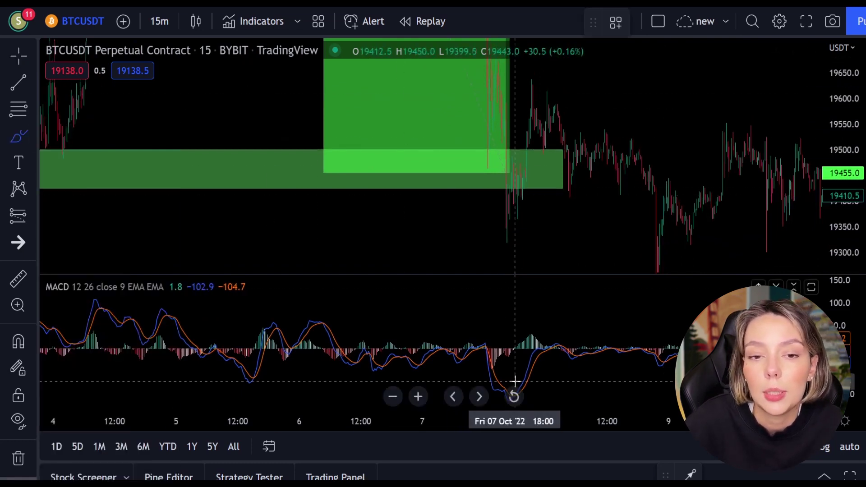
drag(512, 389, 496, 399)
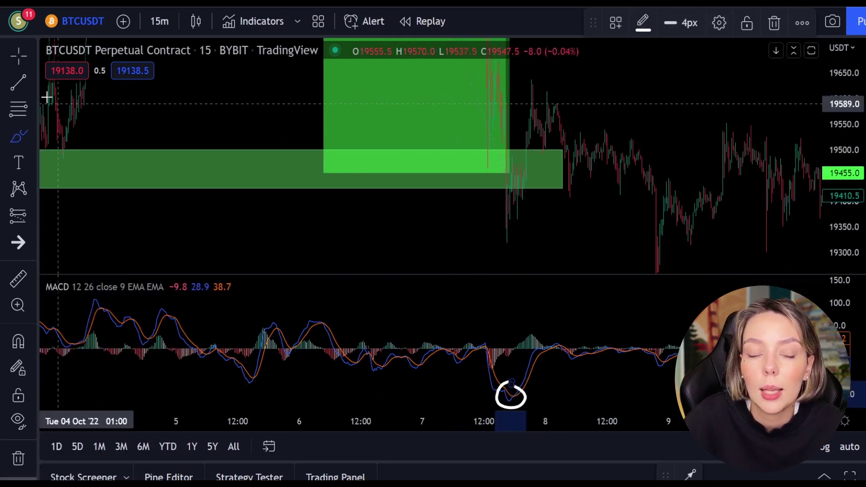
- Place a long position at the support zone with entry 19427.5, stop 19306.5 and target 19617.0, ending around 7 October 21:15
click(32, 216)
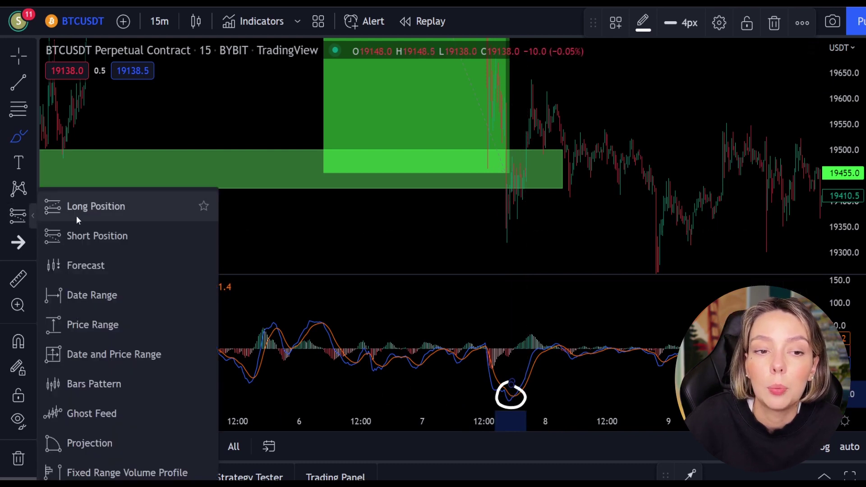
click(521, 187)
drag(850, 127, 848, 170)
mouse_move(523, 257)
mouse_down()
mouse_move(529, 204)
mouse_move(527, 212)
mouse_up()
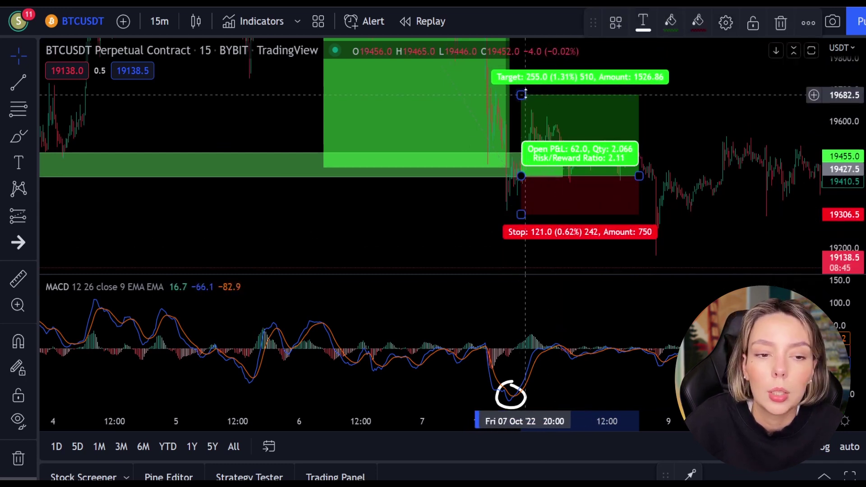
drag(522, 95, 521, 115)
drag(638, 176, 532, 173)
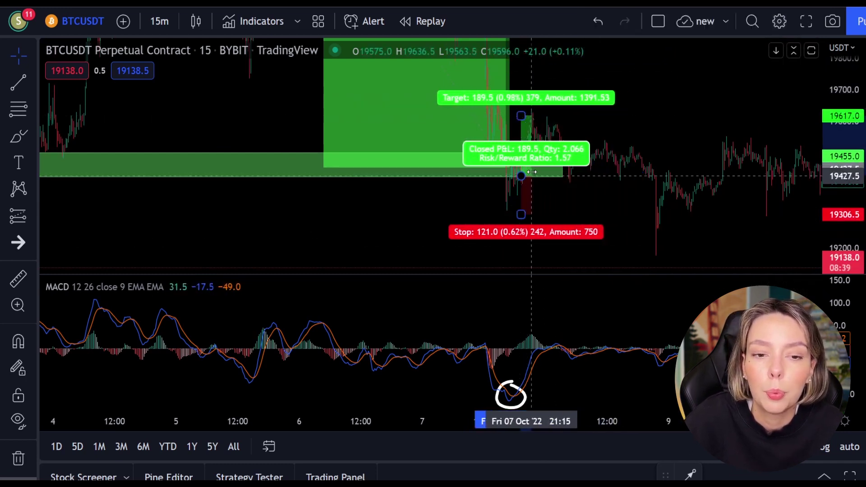
- Delete the long position placed on the 7 October support bounce
click(583, 126)
click(527, 135)
key(Delete)
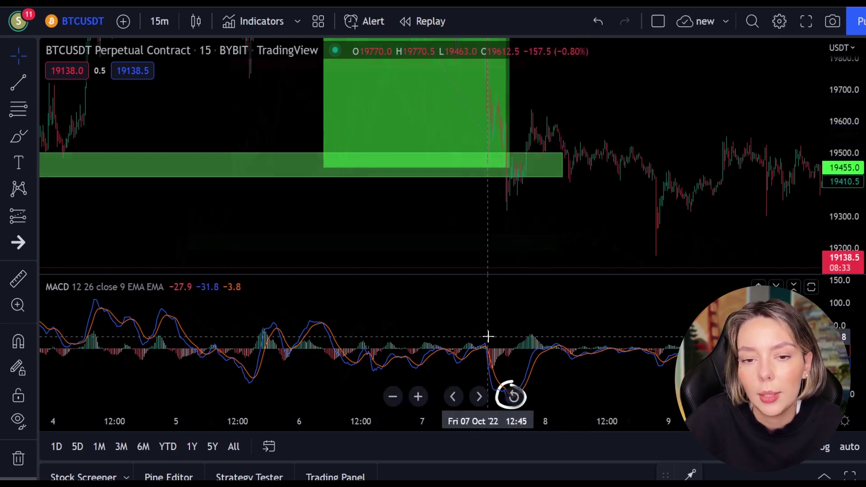
- Place a long position on the 7 October support bounce with entry 19420.5 and stop 19311.5, and lower its target
scroll(487, 338, down, 5)
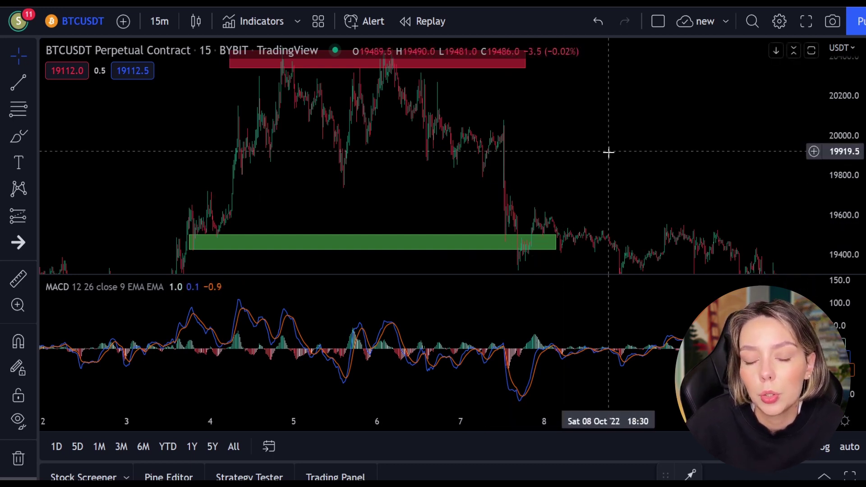
drag(611, 174, 600, 166)
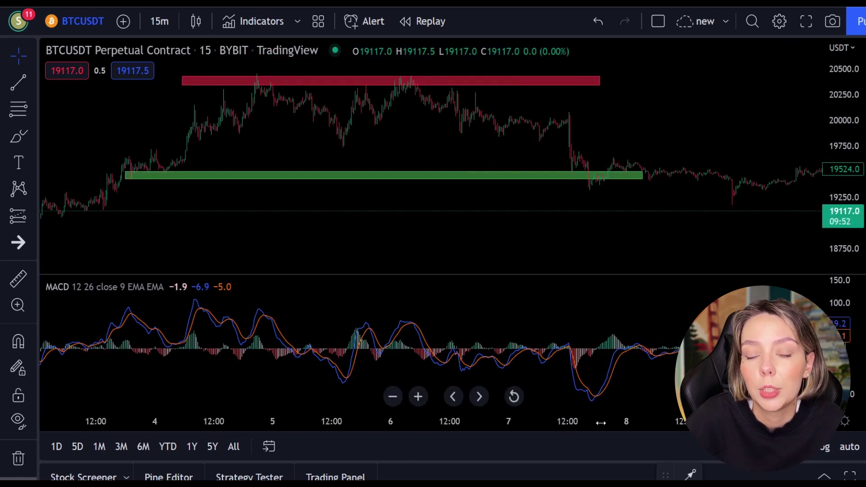
drag(555, 421, 420, 417)
drag(855, 220, 855, 149)
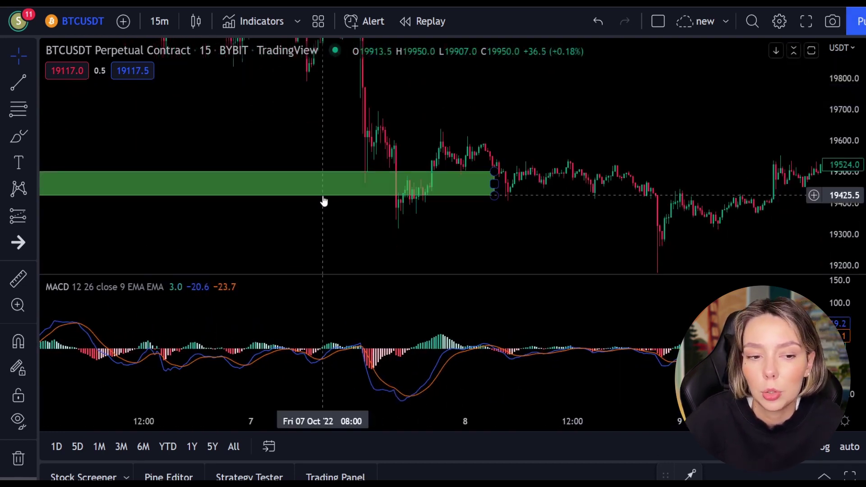
click(33, 215)
click(89, 214)
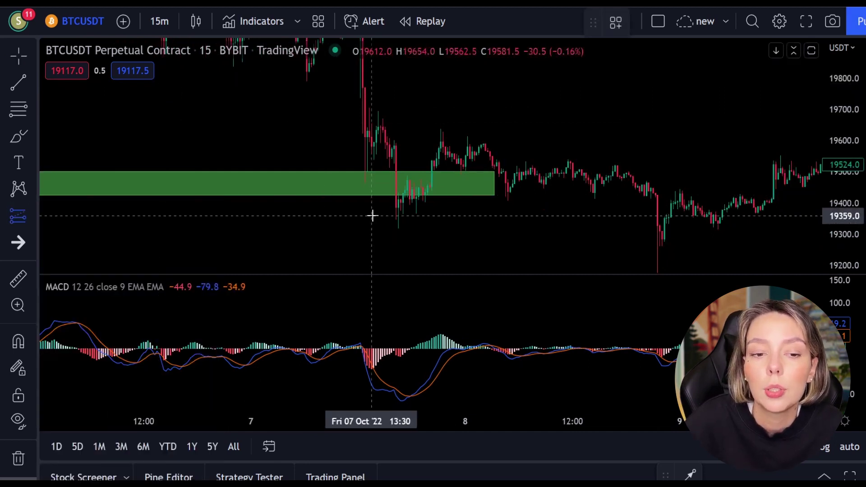
click(410, 197)
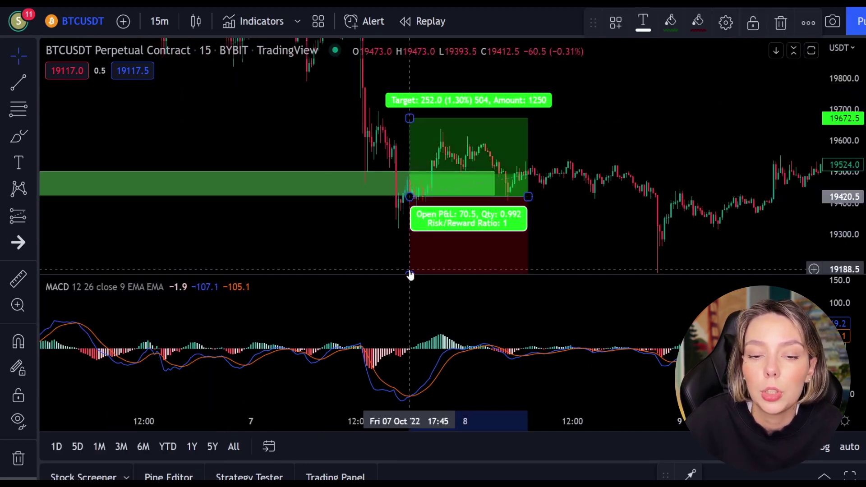
drag(408, 269, 409, 230)
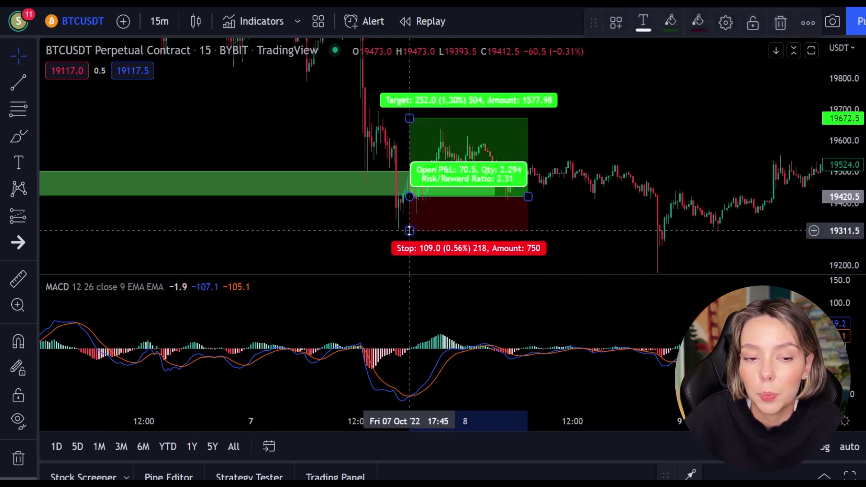
drag(409, 119, 414, 146)
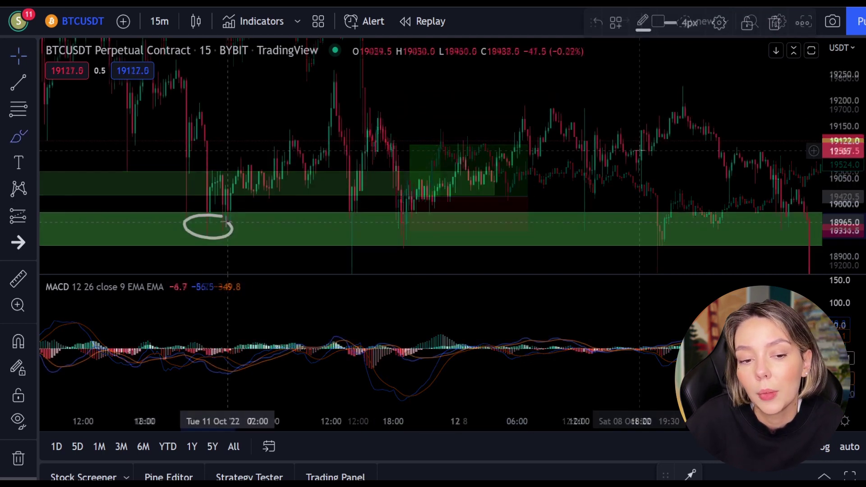
- Mark the MACD crossover after the 11 October support touch with the brush and undo the brush marks
drag(239, 365, 238, 366)
key(ctrl+z)
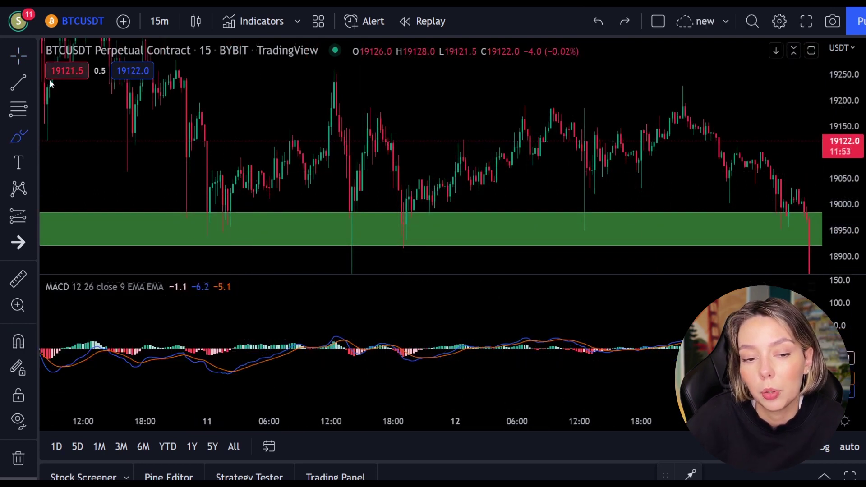
- Place a long position on 11 October with entry 19037.5, target 19215.0 and stop 18921.0, ending at the midday price peak
click(19, 216)
click(155, 239)
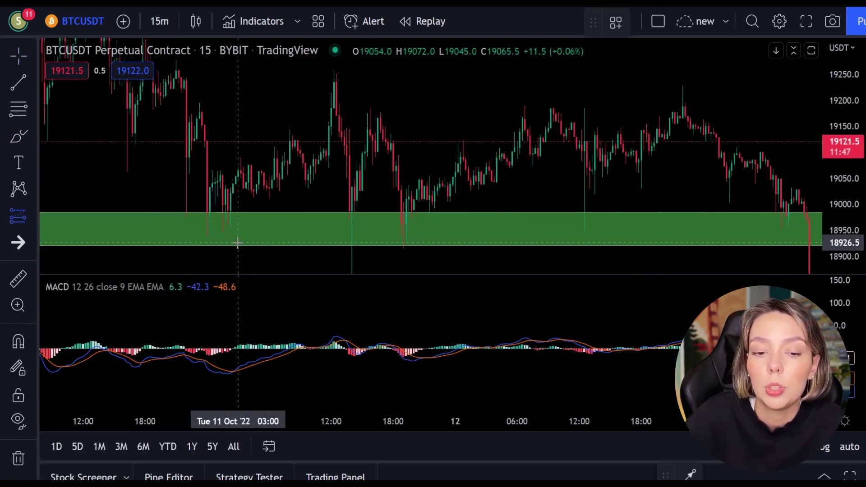
click(242, 185)
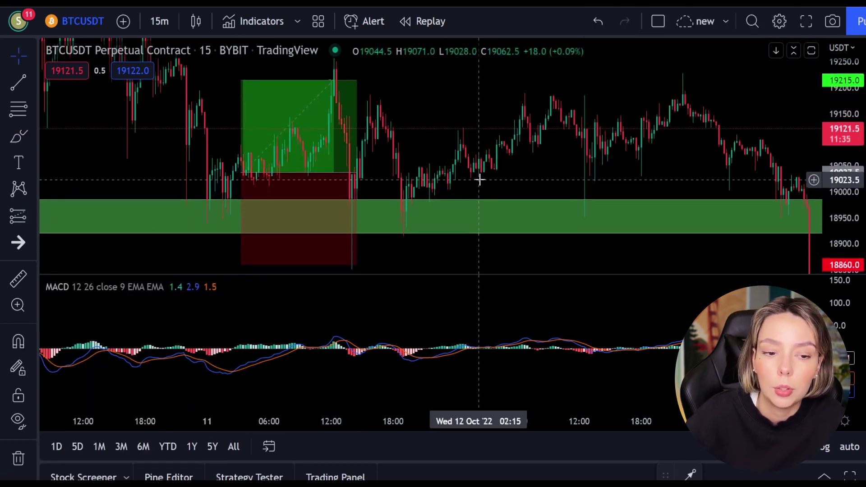
drag(241, 262, 242, 233)
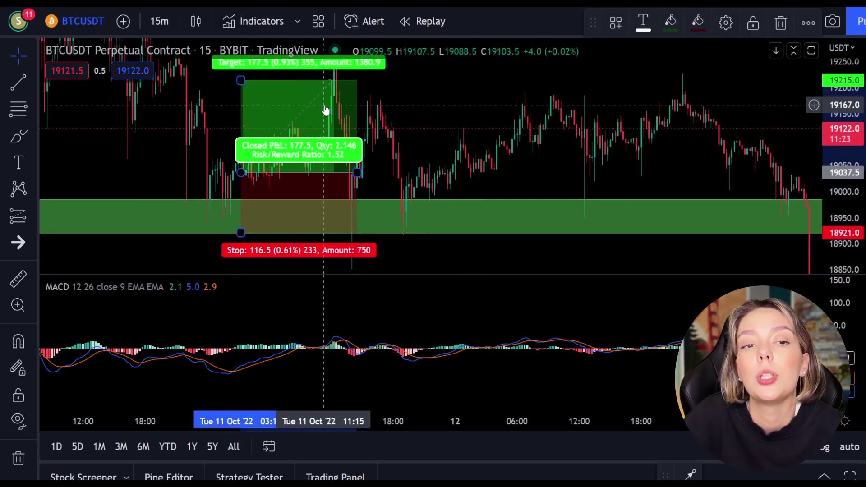
drag(357, 172, 334, 173)
click(466, 116)
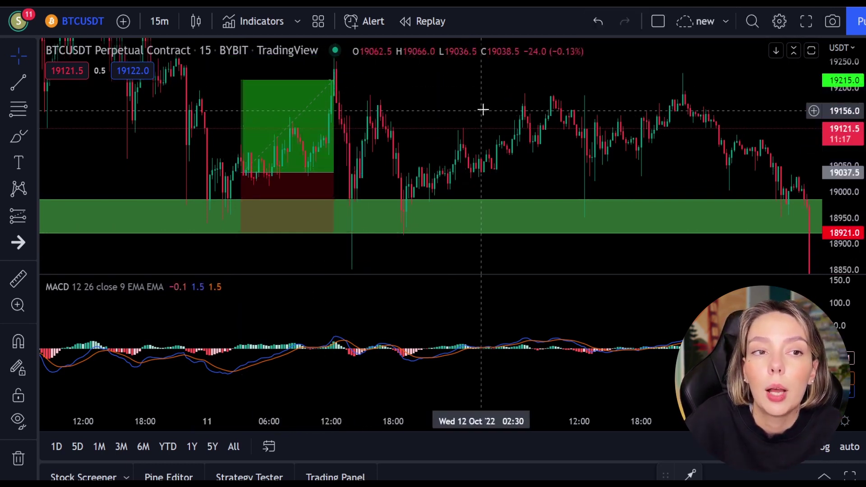
- Delete the 11 October long position with entry 19037.5
click(280, 116)
key(Delete)
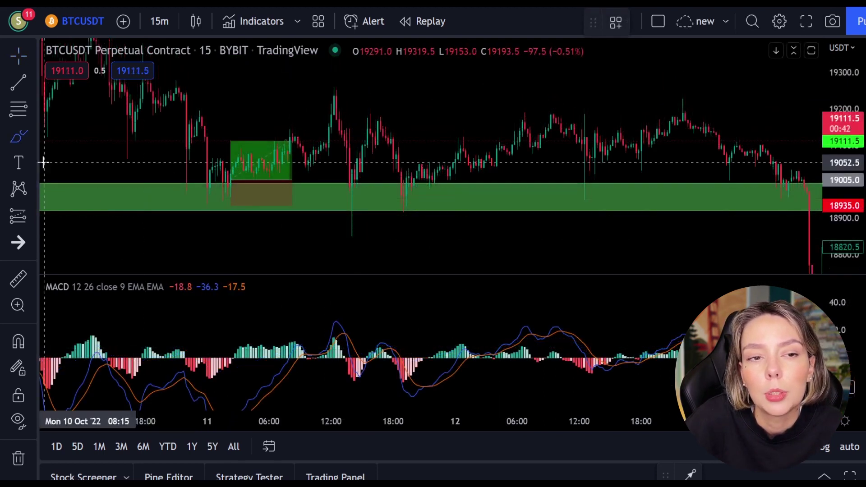
- Circle the late 11 October support touch and the matching MACD crossover with freehand brush strokes
mouse_move(429, 185)
mouse_down()
mouse_move(406, 185)
mouse_move(440, 182)
mouse_up()
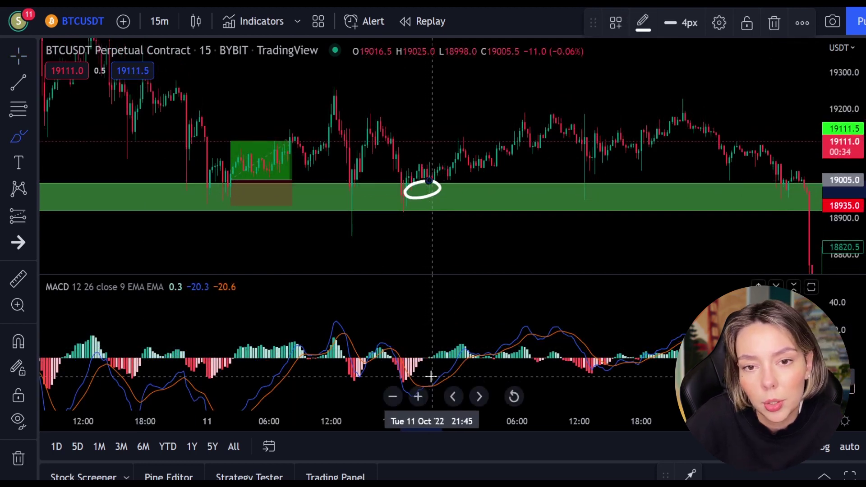
drag(422, 391, 434, 372)
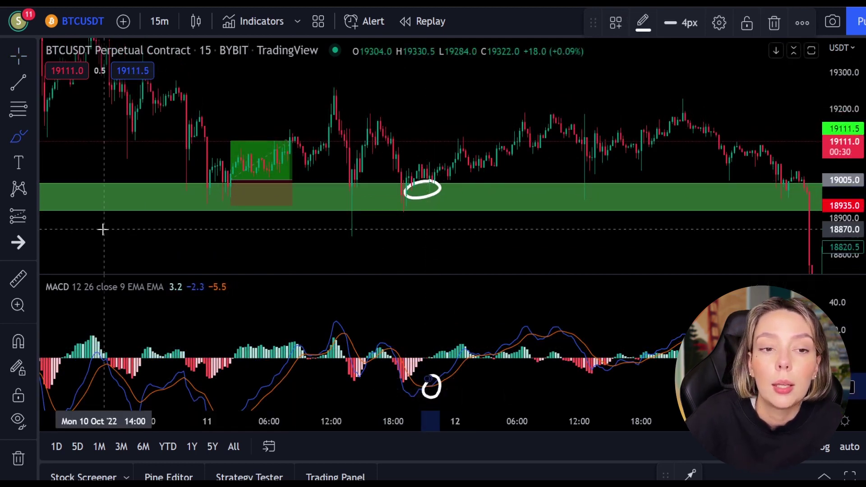
- Place a long position at the late 11 October support touch with entry 19016.0, stop 18908.5 and target 19180.5, ending at the price peak
click(13, 220)
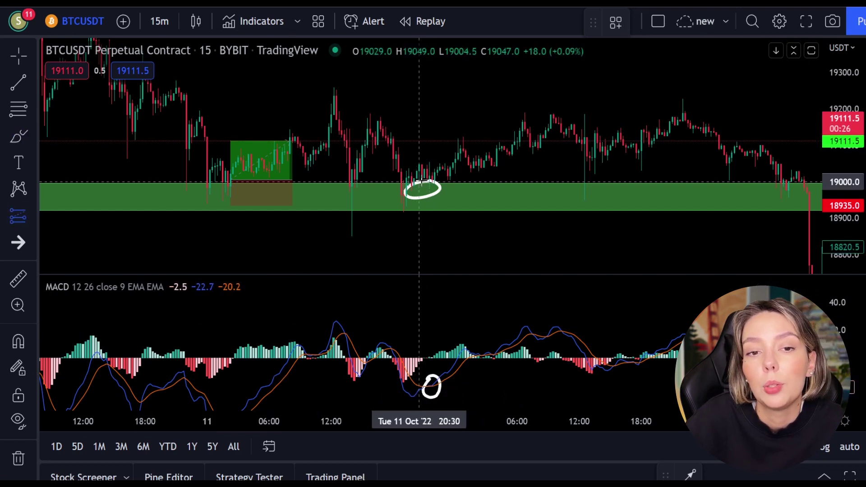
click(425, 176)
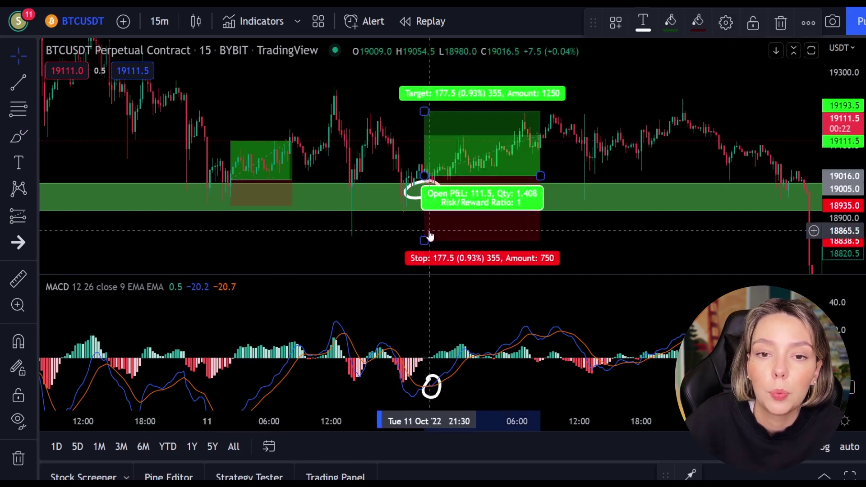
drag(427, 237, 427, 216)
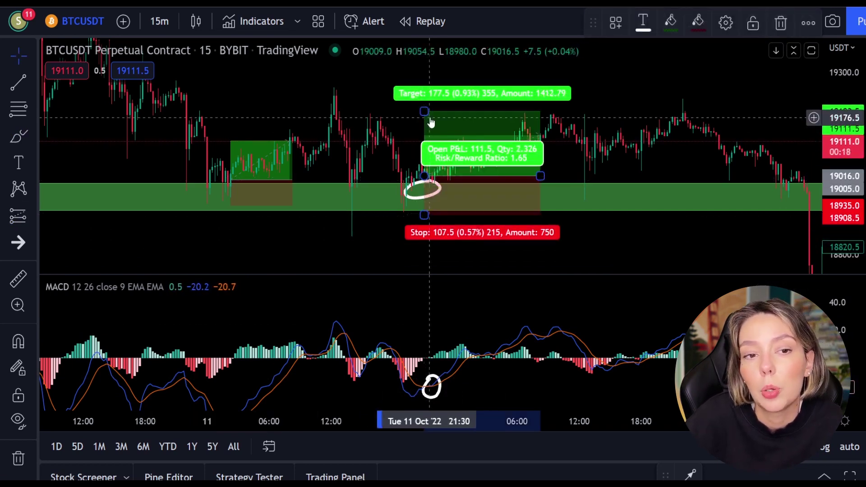
drag(426, 112, 427, 116)
drag(541, 175, 525, 176)
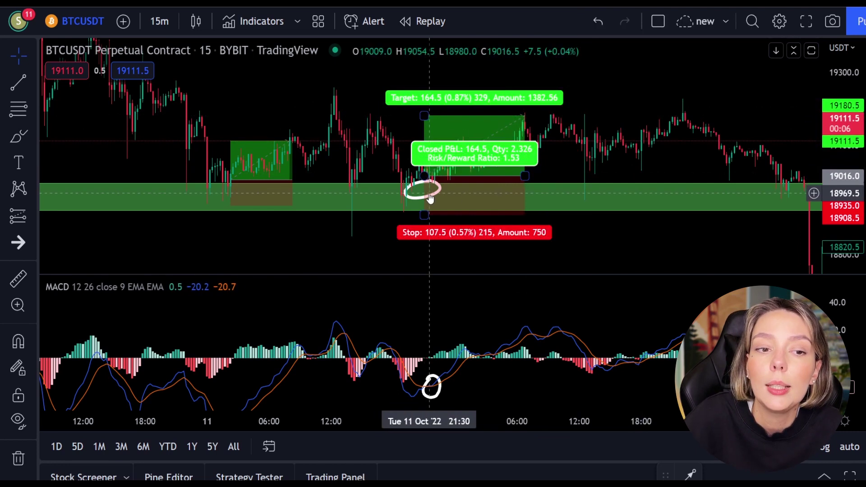
- Remove the brush circles from the support zone and the MACD crossover
click(414, 195)
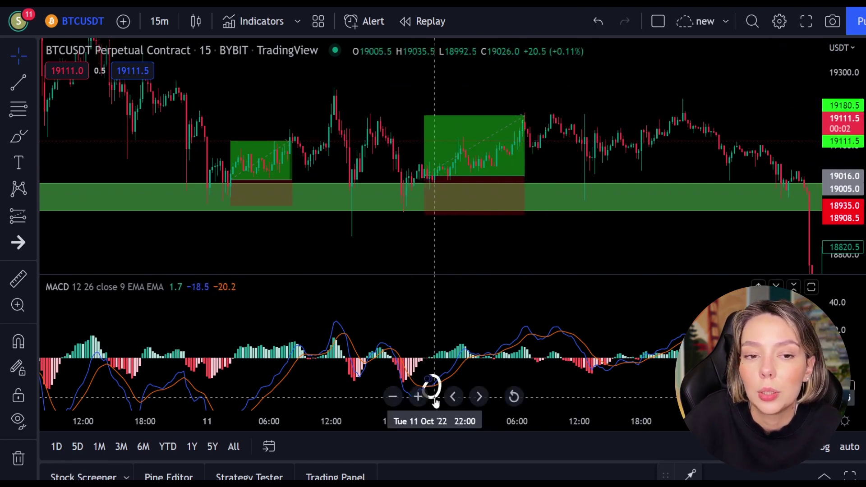
click(436, 384)
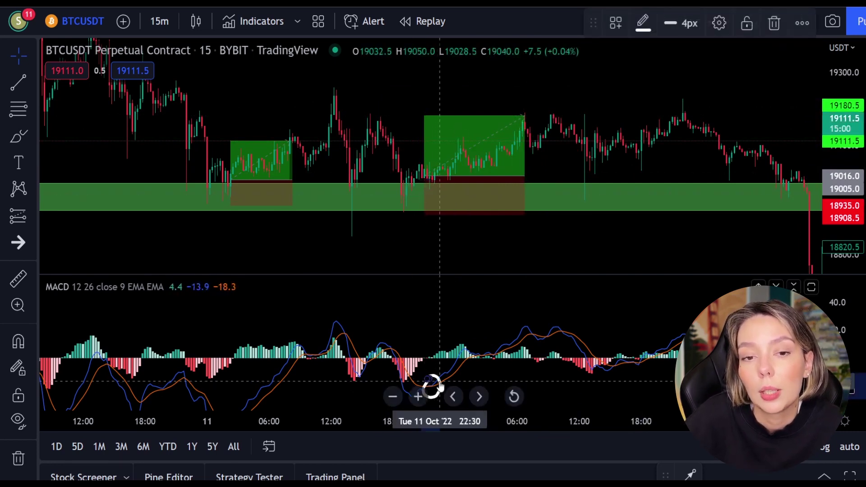
click(440, 386)
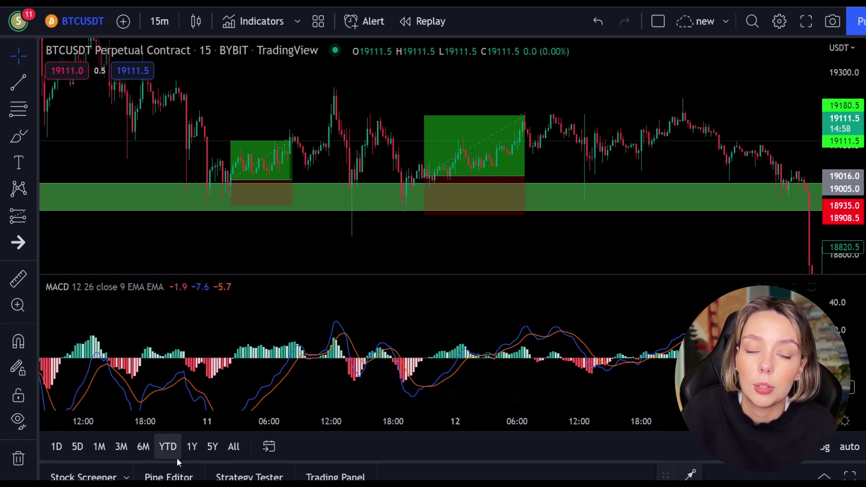